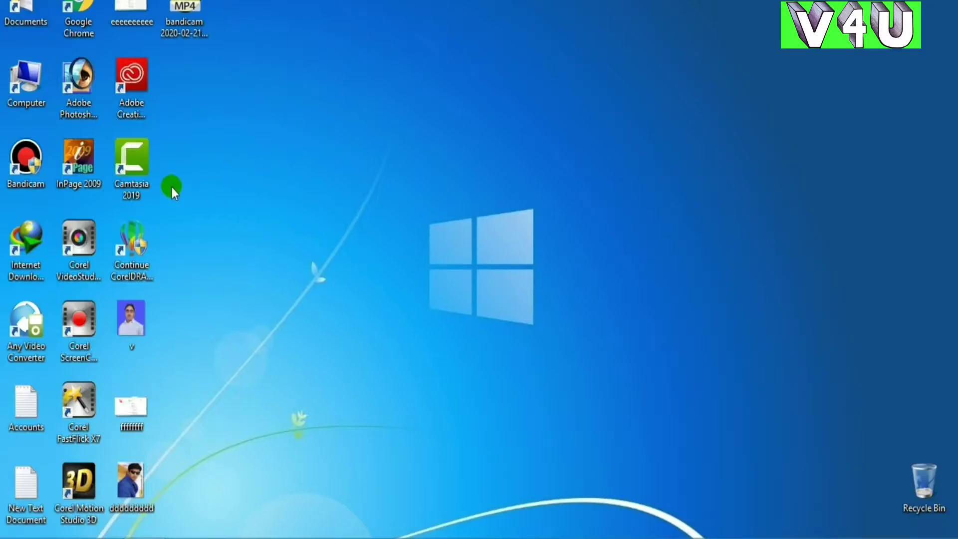
Step: Launch Adobe Photoshop 7 from its desktop shortcut
{"action": "left_click", "coordinate": [85, 105]}
{"action": "double_click", "coordinate": [86, 107]}
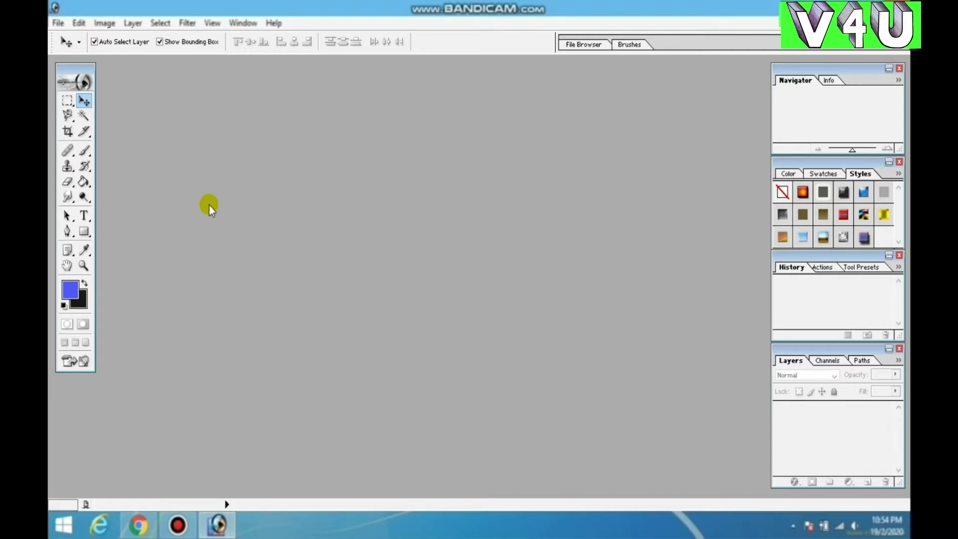
Step: Open the ddddddddd JPEG from the Desktop and nudge its document window right
{"action": "left_click", "coordinate": [58, 23]}
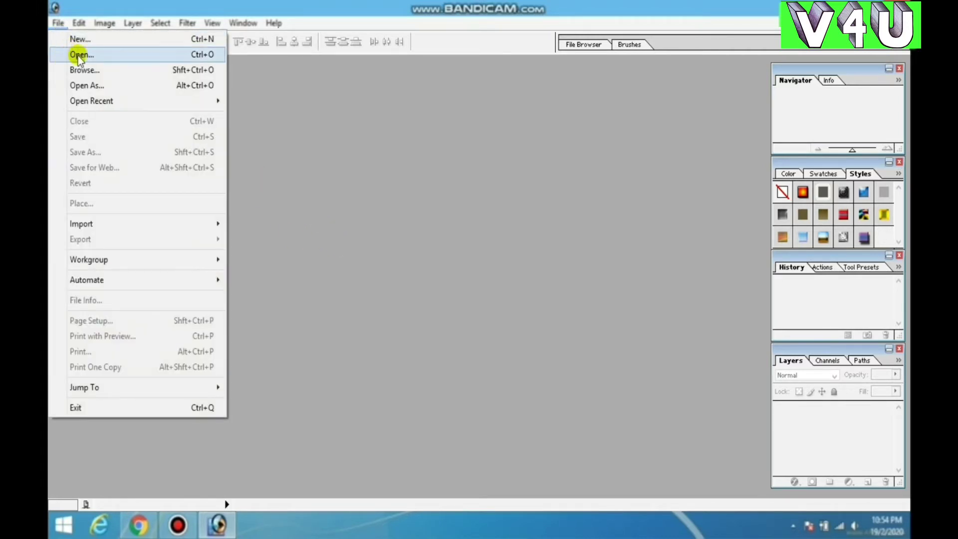
{"action": "left_click", "coordinate": [80, 55]}
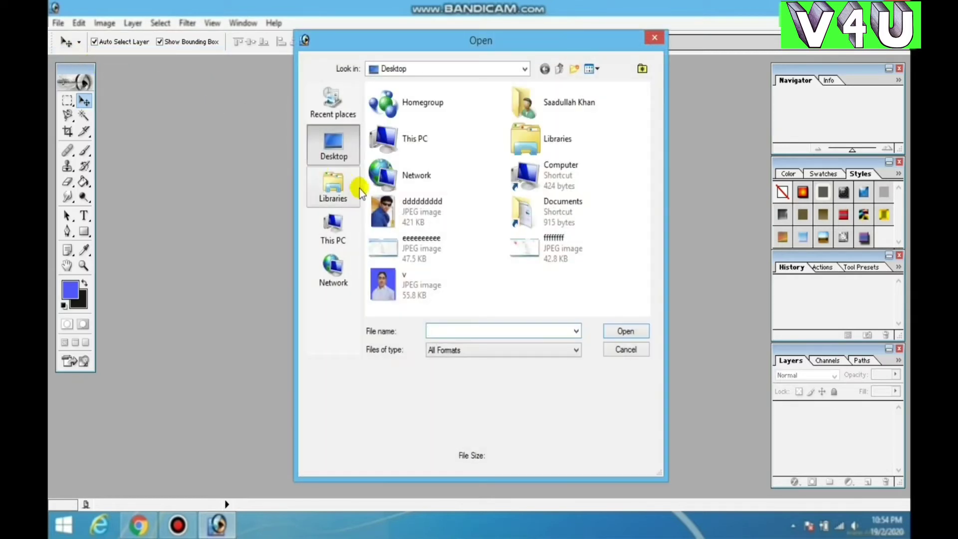
{"action": "left_click", "coordinate": [388, 209]}
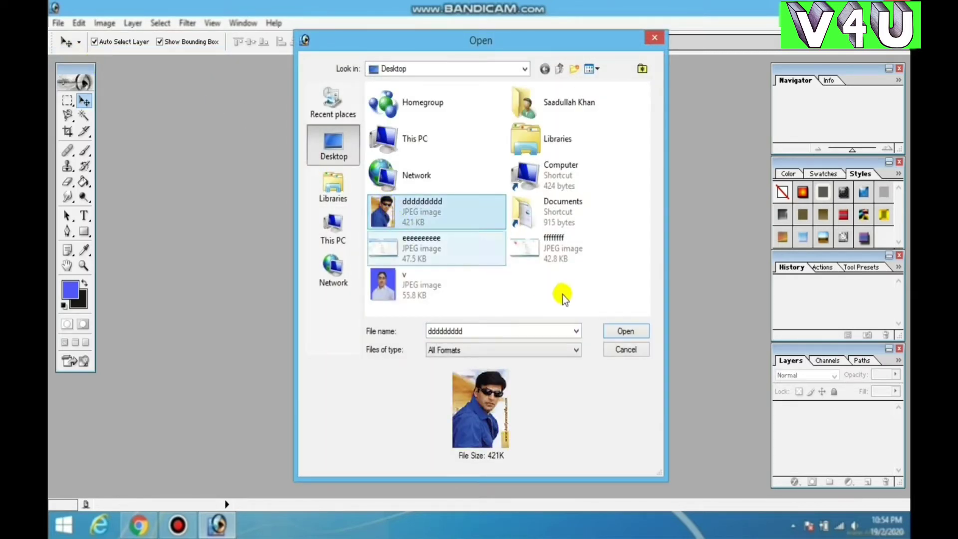
{"action": "left_click", "coordinate": [623, 330]}
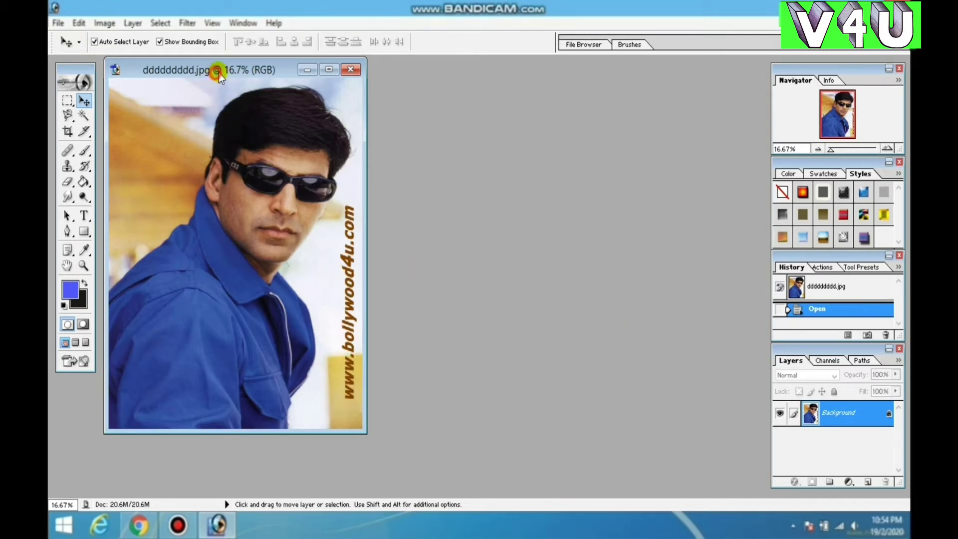
{"action": "mouse_move", "coordinate": [219, 73]}
{"action": "left_mouse_down"}
{"action": "mouse_move", "coordinate": [279, 72]}
{"action": "mouse_move", "coordinate": [235, 75]}
{"action": "left_mouse_up"}
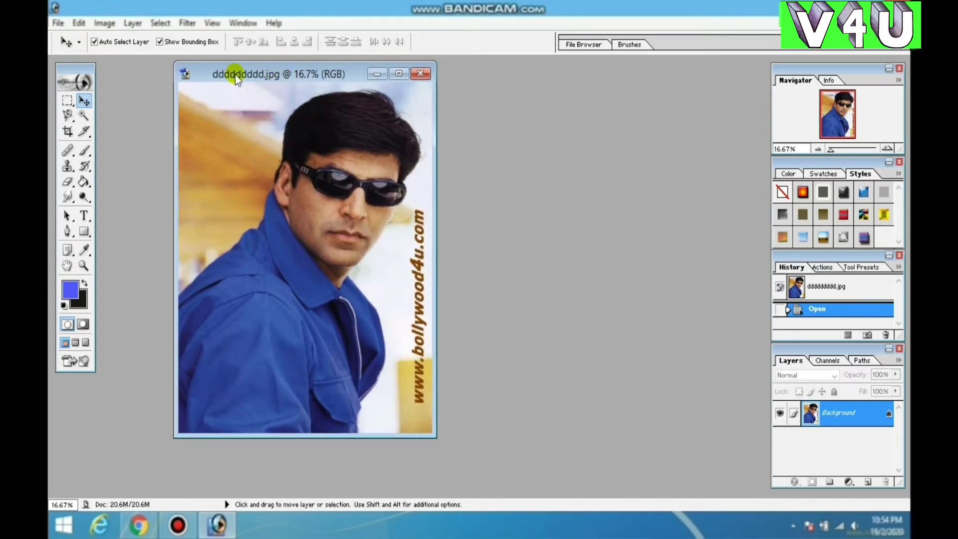
Step: Trace a closed Magnetic Lasso selection around the man's blue jacket
{"action": "left_click", "coordinate": [71, 116]}
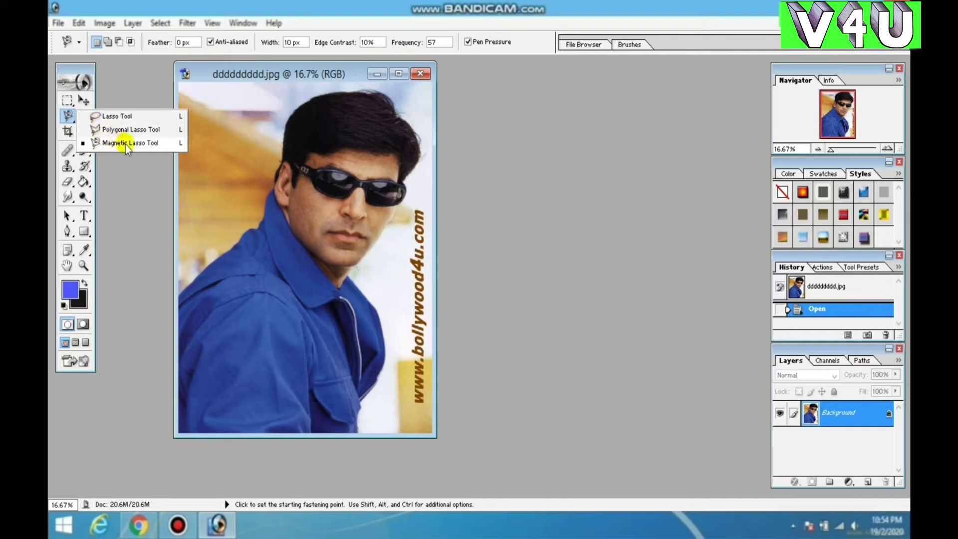
{"action": "left_click", "coordinate": [121, 144]}
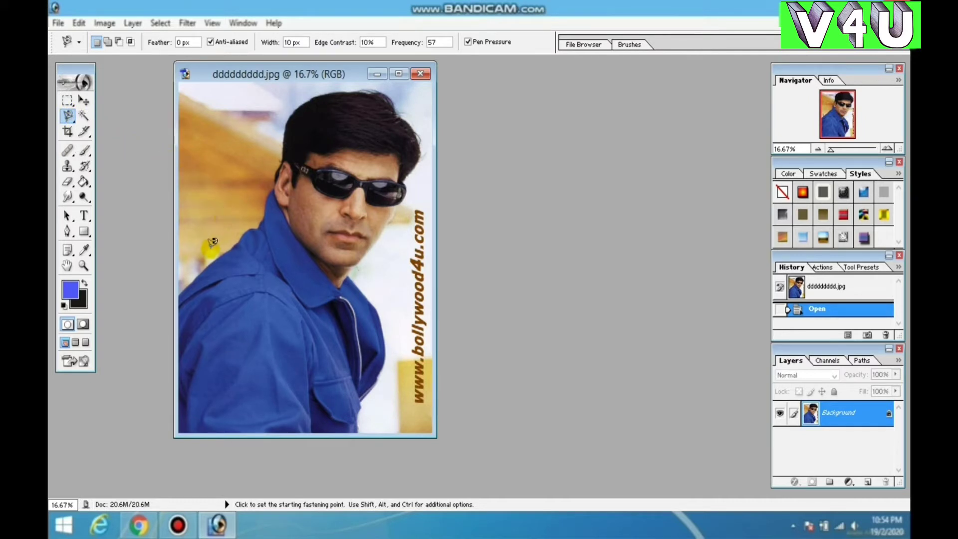
{"action": "double_click", "coordinate": [211, 256]}
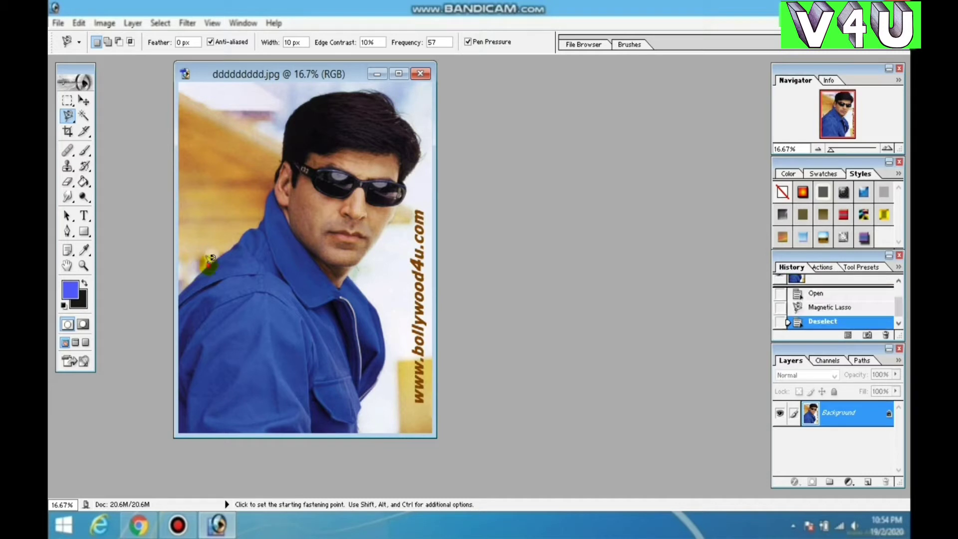
{"action": "left_click", "coordinate": [212, 261]}
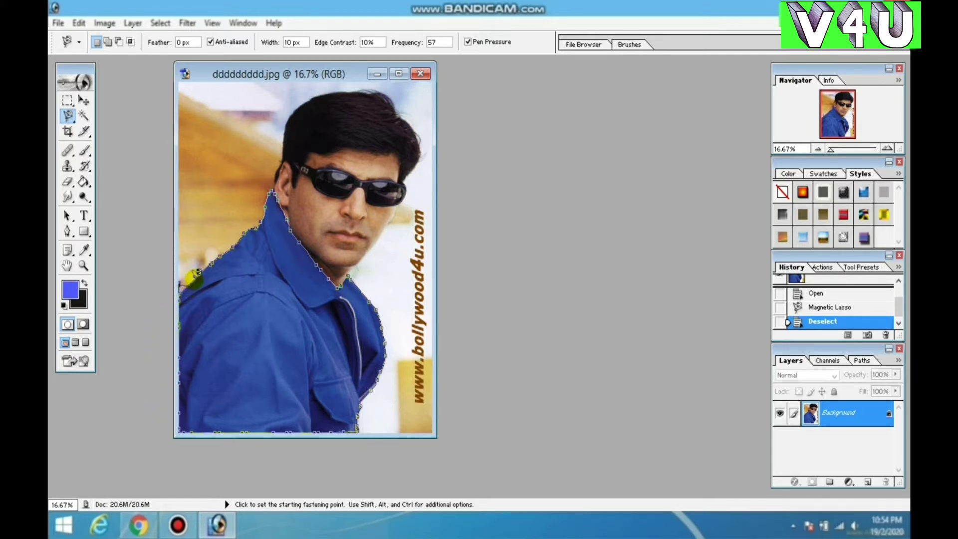
{"action": "left_click", "coordinate": [211, 260]}
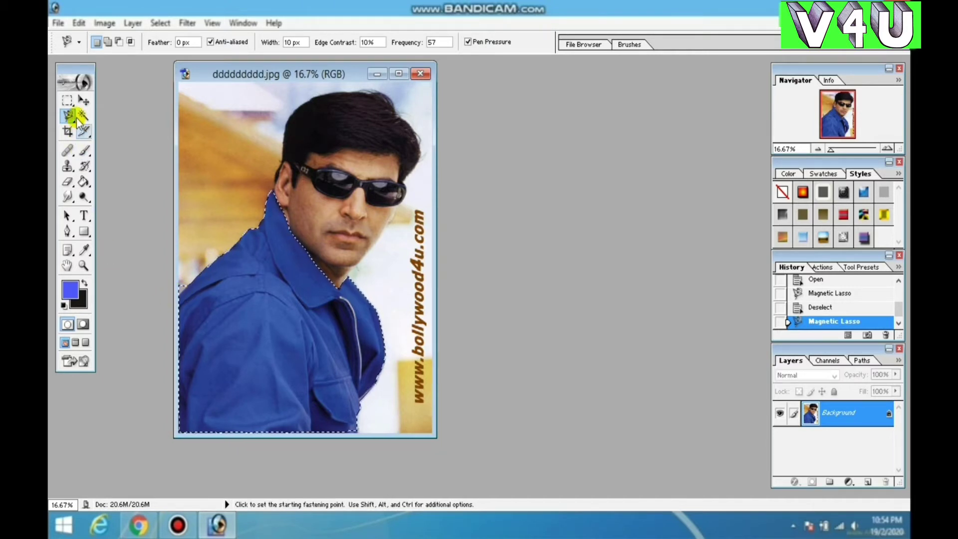
Step: Switch to the Move tool and bring up Image > Adjustments > Hue/Saturation
{"action": "left_click", "coordinate": [83, 101]}
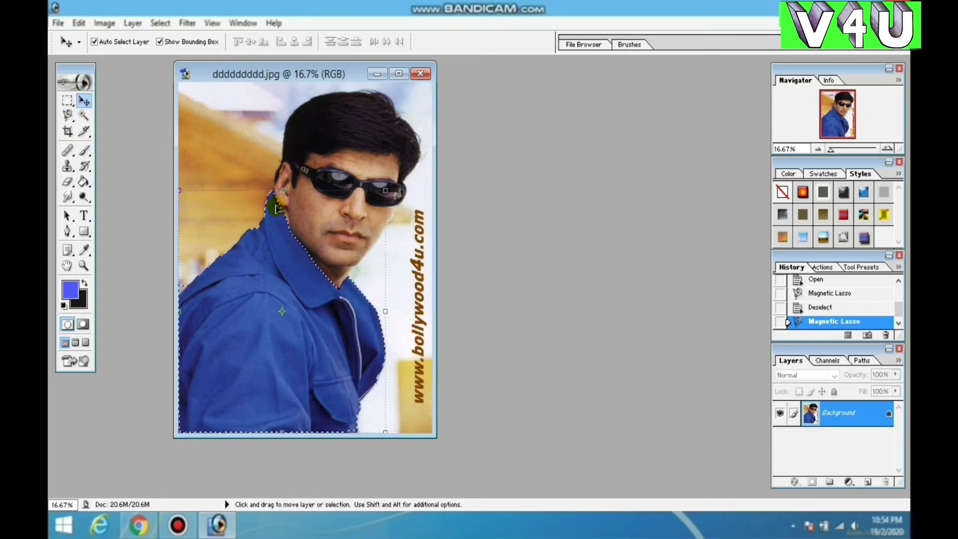
{"action": "left_click", "coordinate": [104, 27]}
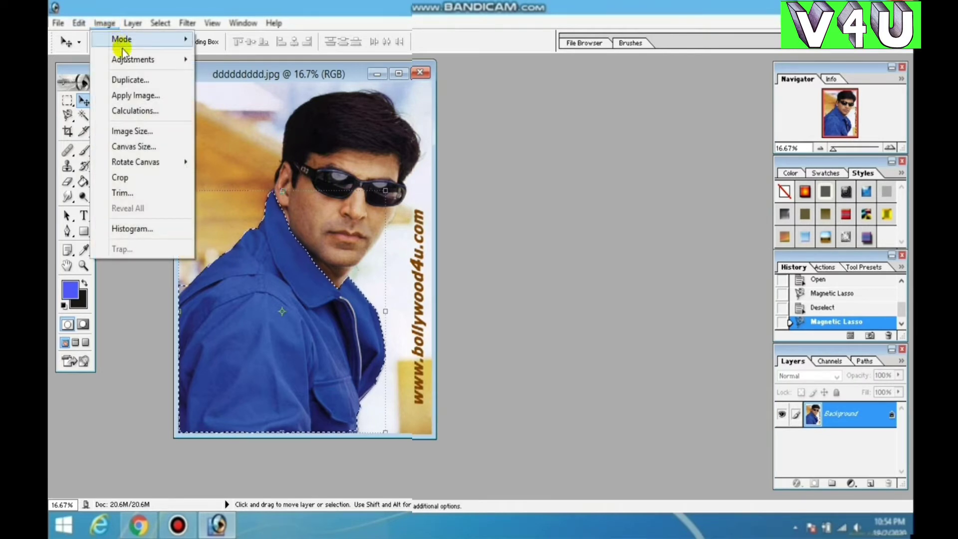
{"action": "mouse_move", "coordinate": [133, 59]}
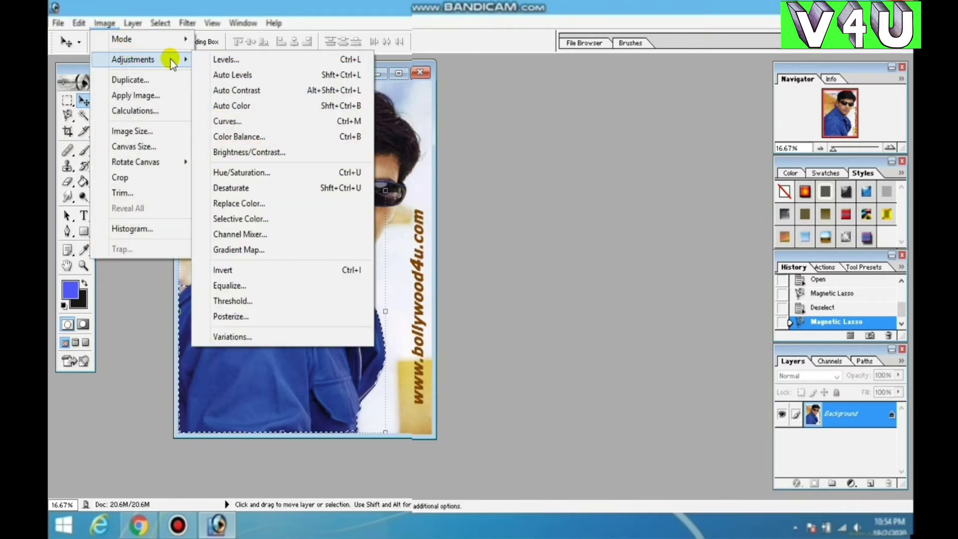
{"action": "left_click", "coordinate": [252, 172]}
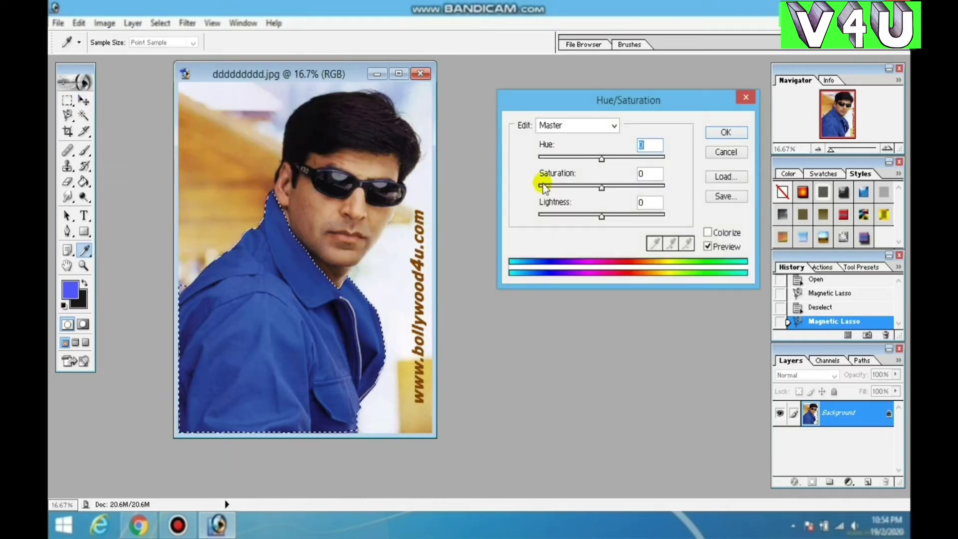
Step: Adjust the Hue and Saturation sliders until the jacket looks magenta, then apply it
{"action": "left_click_drag", "start_coordinate": [602, 160], "coordinate": [652, 165]}
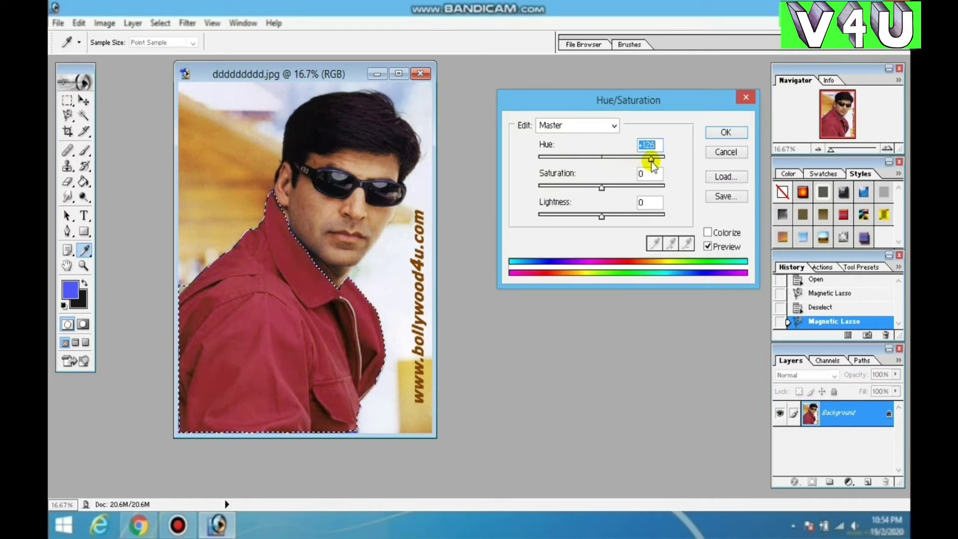
{"action": "mouse_move", "coordinate": [653, 165]}
{"action": "left_mouse_down"}
{"action": "mouse_move", "coordinate": [668, 164]}
{"action": "mouse_move", "coordinate": [538, 164]}
{"action": "mouse_move", "coordinate": [646, 165]}
{"action": "left_mouse_up"}
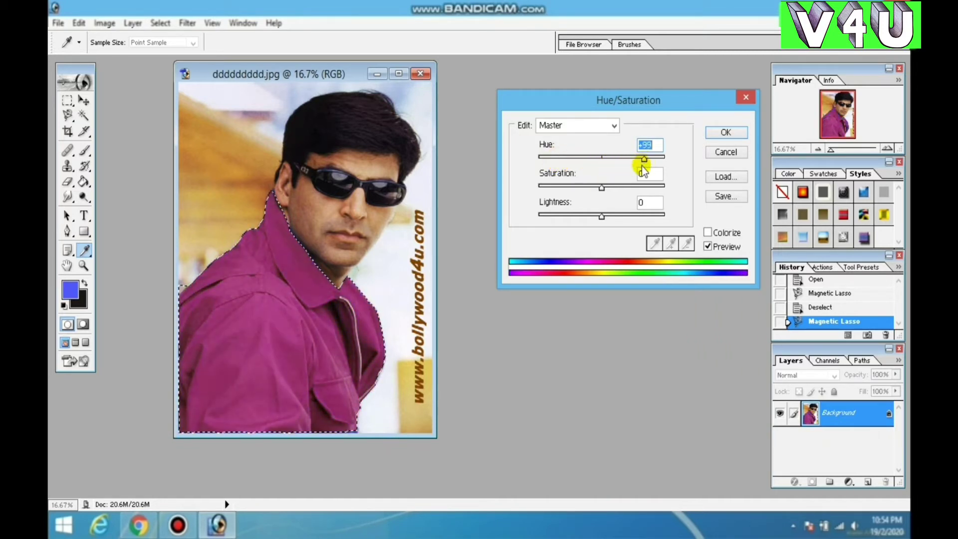
{"action": "mouse_move", "coordinate": [603, 187]}
{"action": "left_mouse_down"}
{"action": "mouse_move", "coordinate": [625, 189]}
{"action": "mouse_move", "coordinate": [627, 220]}
{"action": "mouse_move", "coordinate": [667, 216]}
{"action": "mouse_move", "coordinate": [524, 225]}
{"action": "mouse_move", "coordinate": [622, 220]}
{"action": "mouse_move", "coordinate": [594, 223]}
{"action": "left_mouse_up"}
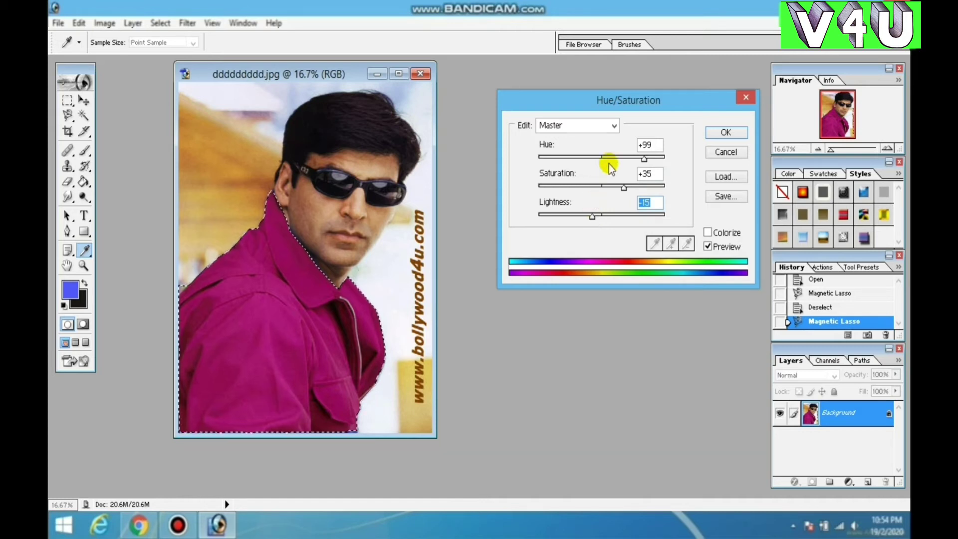
{"action": "mouse_move", "coordinate": [644, 157]}
{"action": "left_mouse_down"}
{"action": "mouse_move", "coordinate": [665, 159]}
{"action": "mouse_move", "coordinate": [620, 168]}
{"action": "left_mouse_up"}
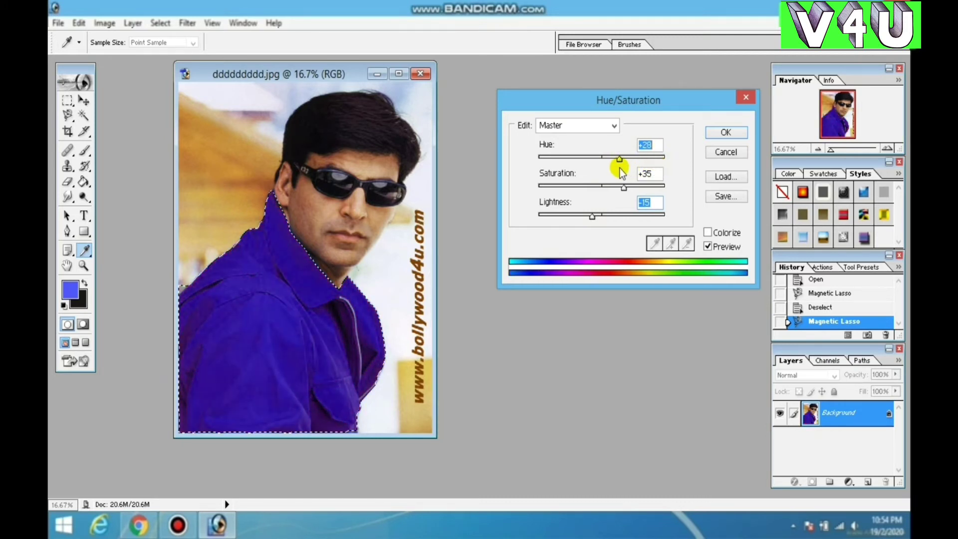
{"action": "mouse_move", "coordinate": [619, 171]}
{"action": "left_mouse_down"}
{"action": "mouse_move", "coordinate": [541, 160]}
{"action": "mouse_move", "coordinate": [644, 170]}
{"action": "left_mouse_up"}
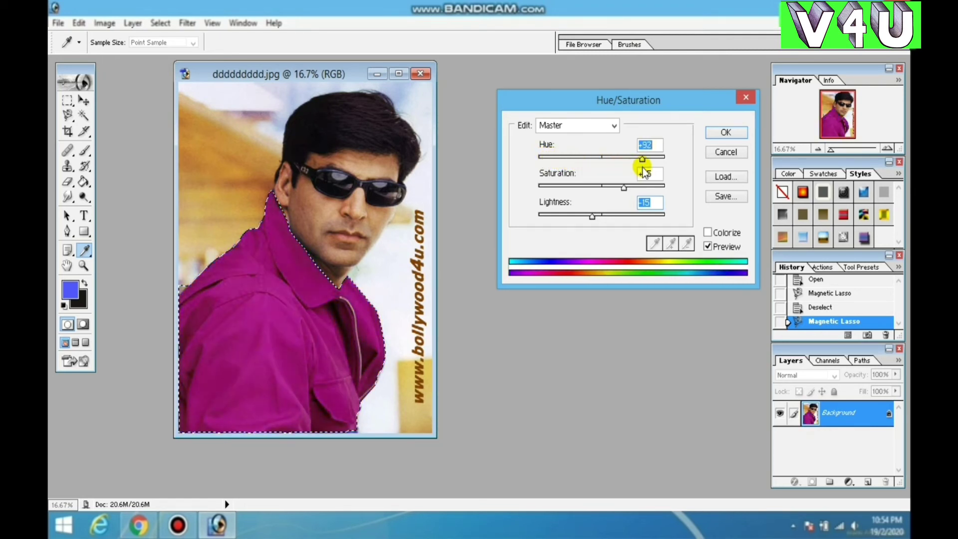
{"action": "left_click", "coordinate": [724, 131]}
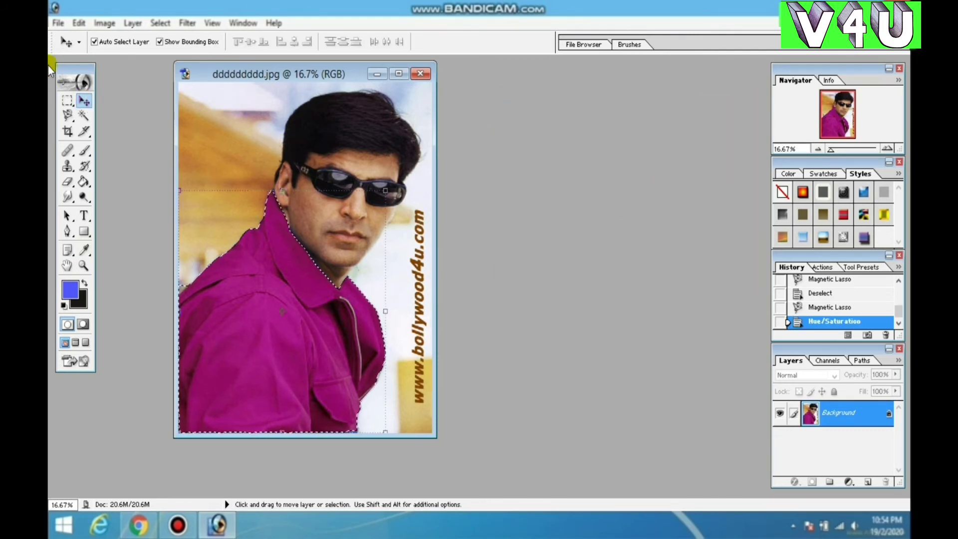
Step: Save for Web as JPEG 'ccc' on the Desktop, then minimise Photoshop
{"action": "left_click", "coordinate": [58, 24]}
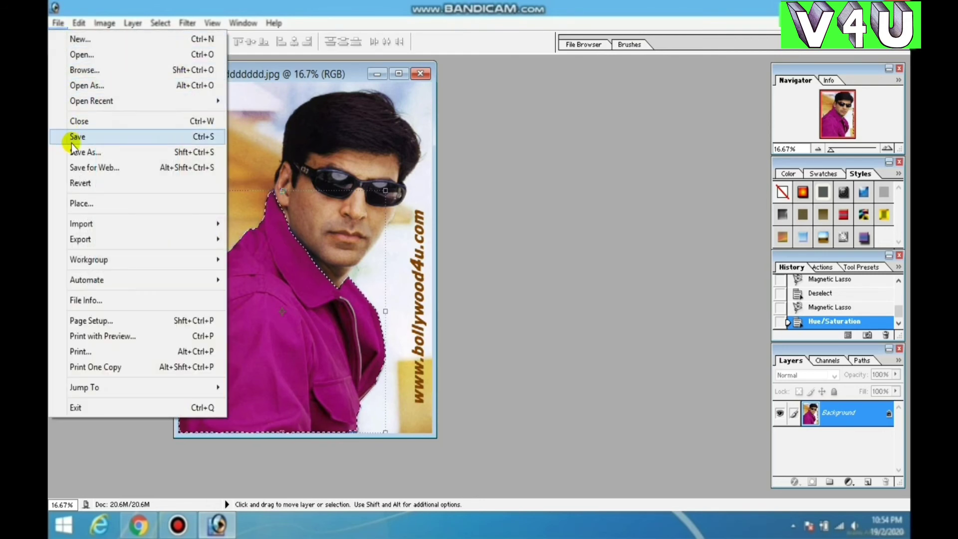
{"action": "left_click", "coordinate": [108, 168]}
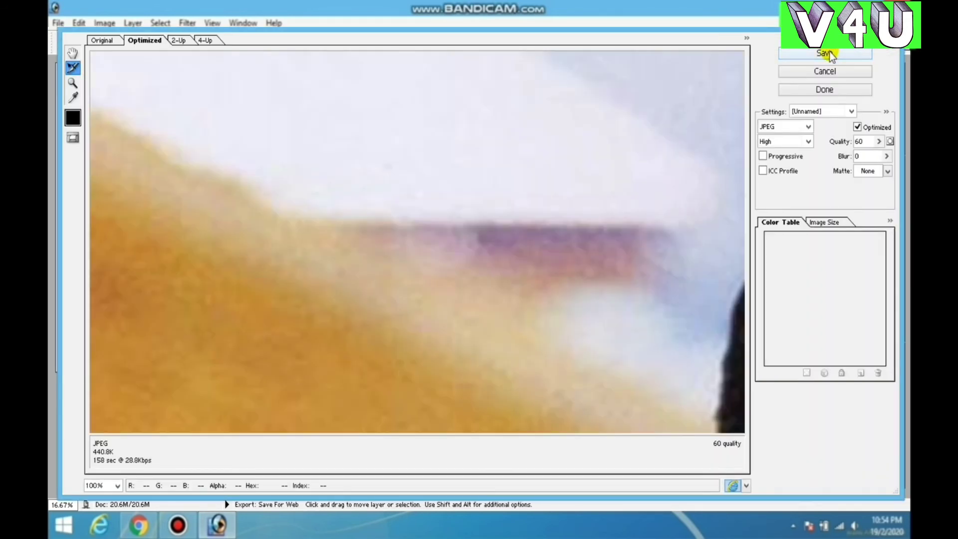
{"action": "left_click", "coordinate": [828, 52]}
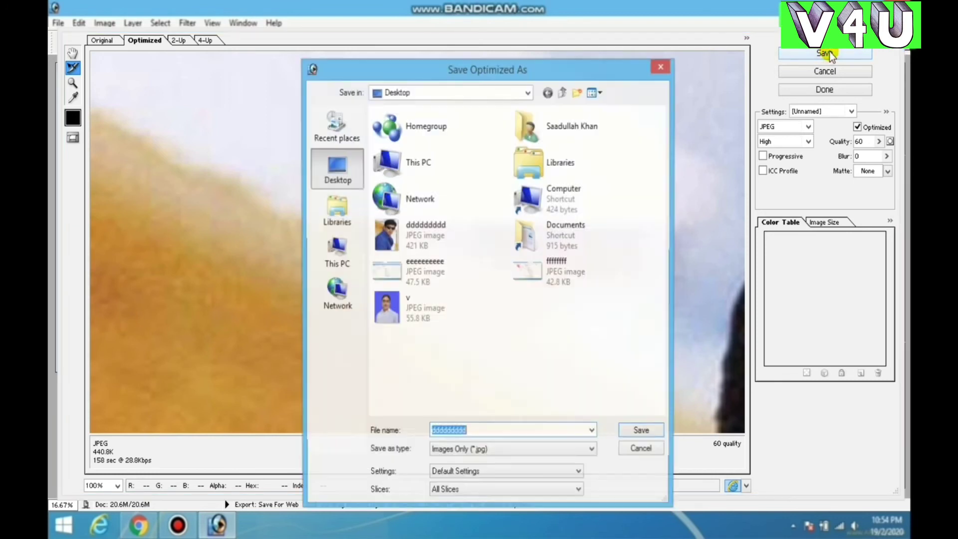
{"action": "type", "text": "cc"}
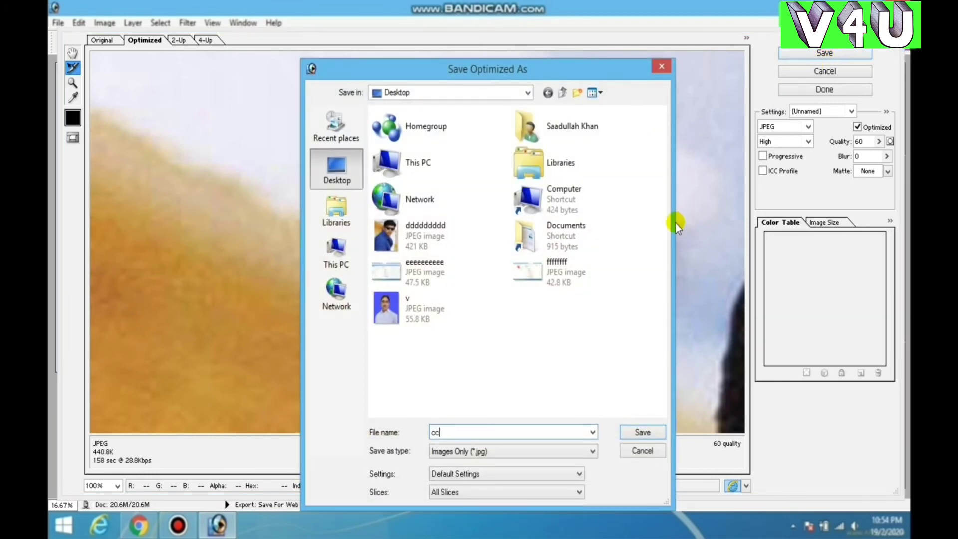
{"action": "type", "text": "c"}
{"action": "left_click", "coordinate": [475, 449]}
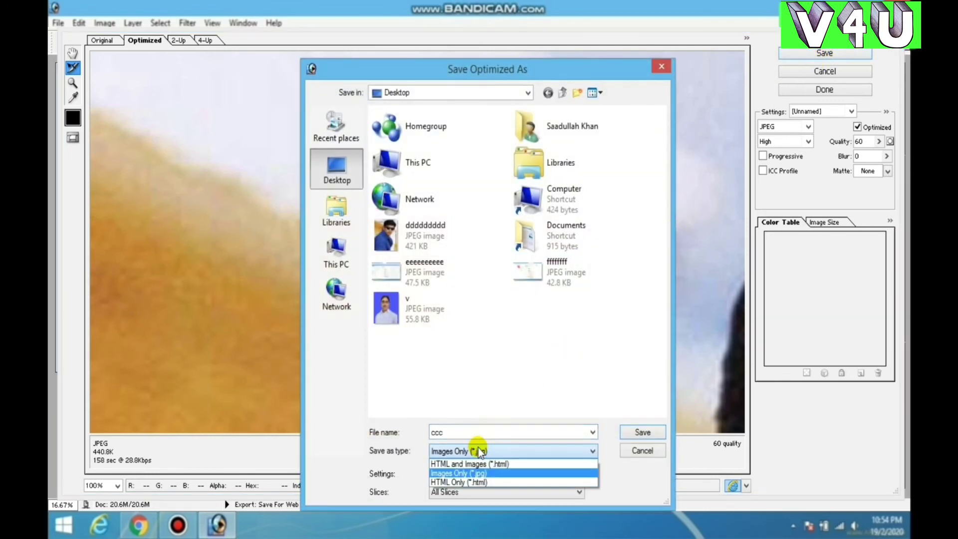
{"action": "left_click", "coordinate": [476, 449]}
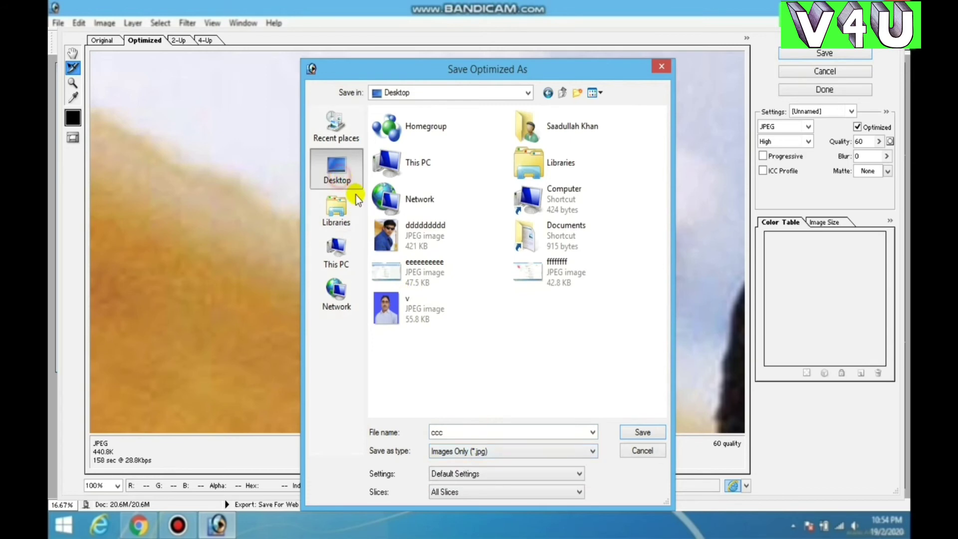
{"action": "left_click", "coordinate": [633, 433]}
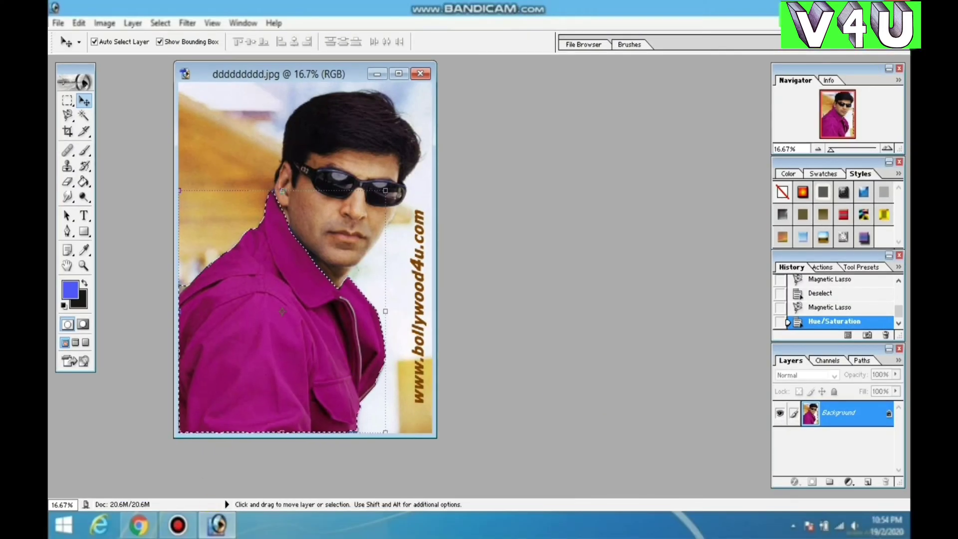
{"action": "left_click", "coordinate": [215, 522]}
Step: Open ccc in Photo Viewer and flip between it and the blue-jacket original ddddddddd
{"action": "double_click", "coordinate": [176, 83]}
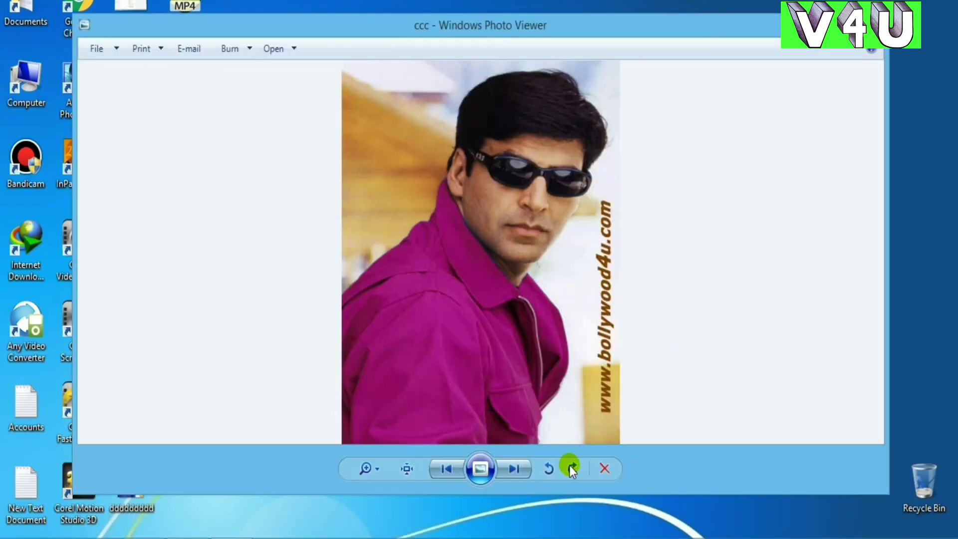
{"action": "left_click", "coordinate": [516, 469]}
{"action": "left_click", "coordinate": [517, 470]}
{"action": "left_click", "coordinate": [445, 470]}
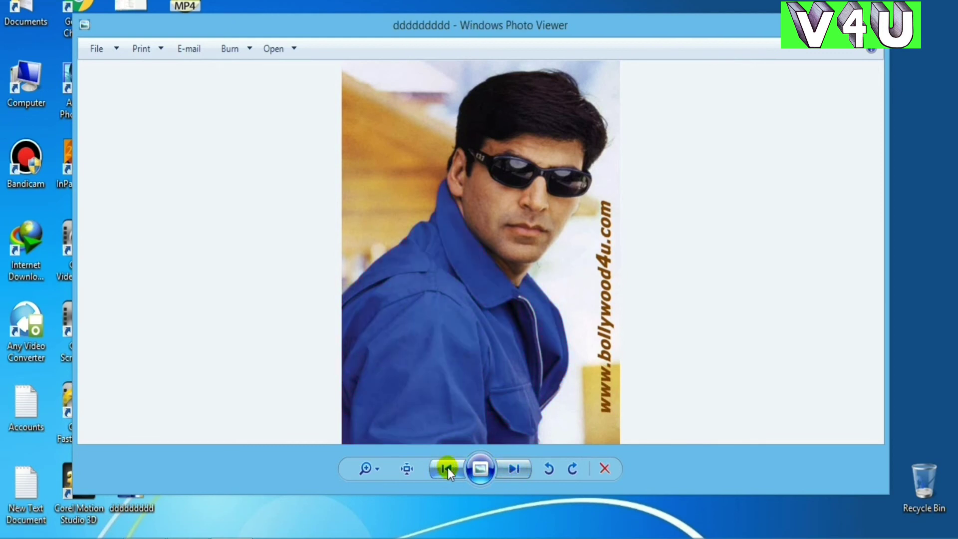
{"action": "left_click", "coordinate": [511, 466]}
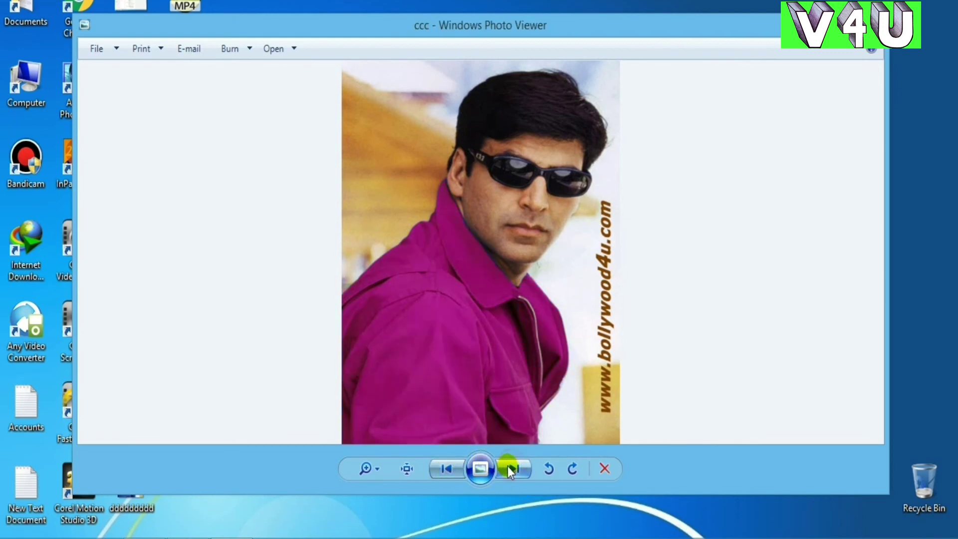
{"action": "left_click", "coordinate": [451, 468]}
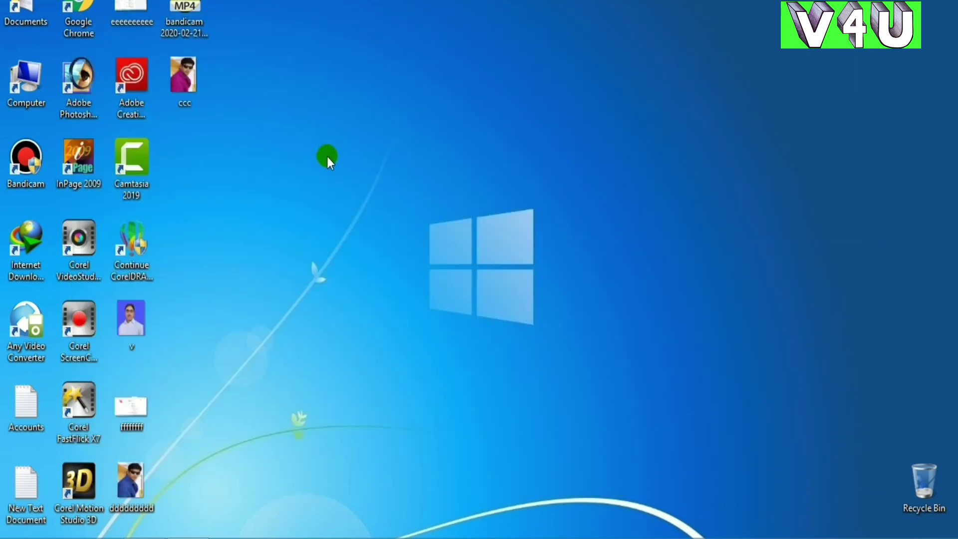
Step: Refresh the desktop from its right-click menu
{"action": "right_click", "coordinate": [325, 157]}
{"action": "left_click", "coordinate": [357, 200]}
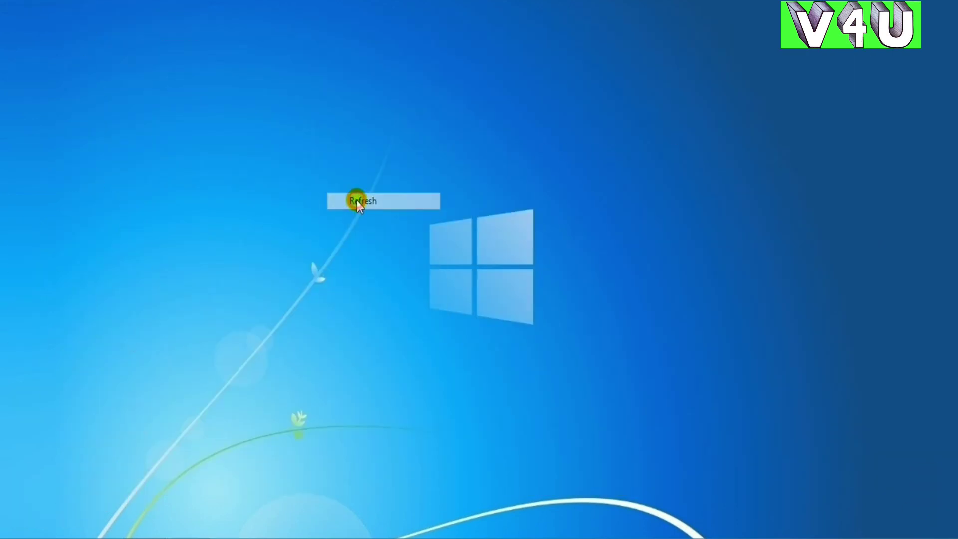